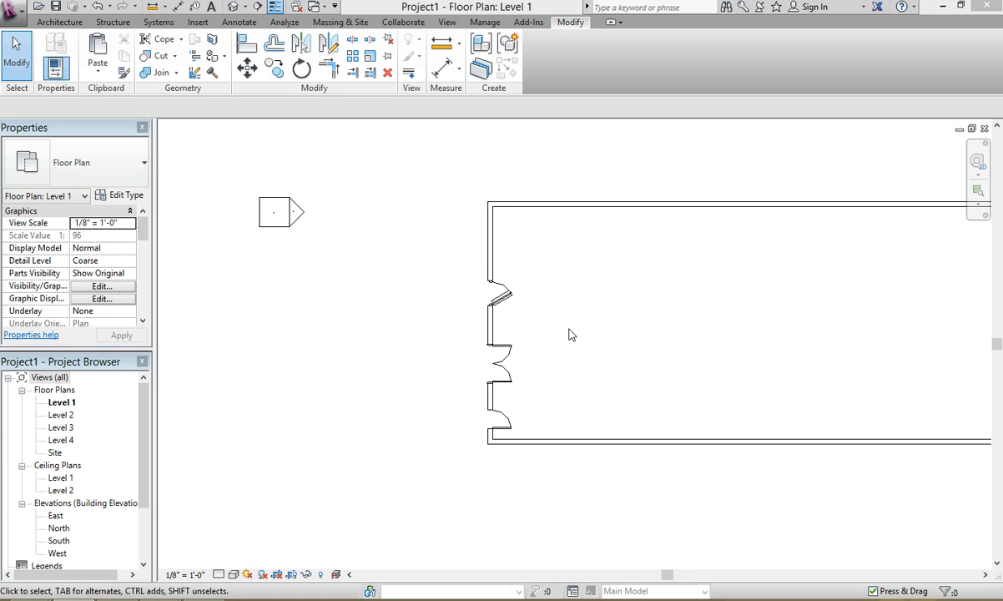
- Briefly start Match Type, then inspect the doors in the default 3D view and return to the plan
left_click(124, 74)
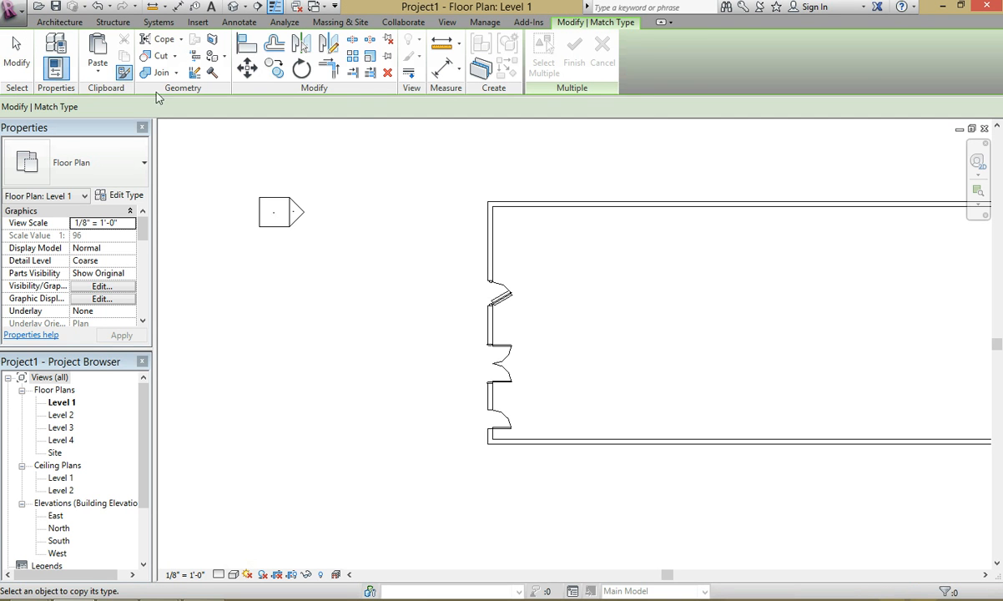
key("Escape")
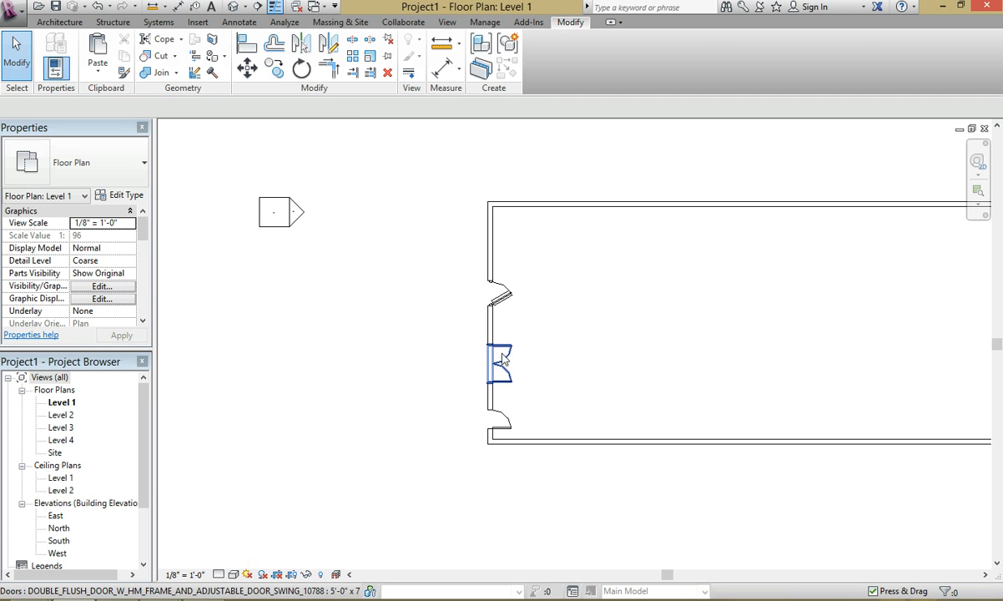
middle_click_drag(531, 347, 505, 312)
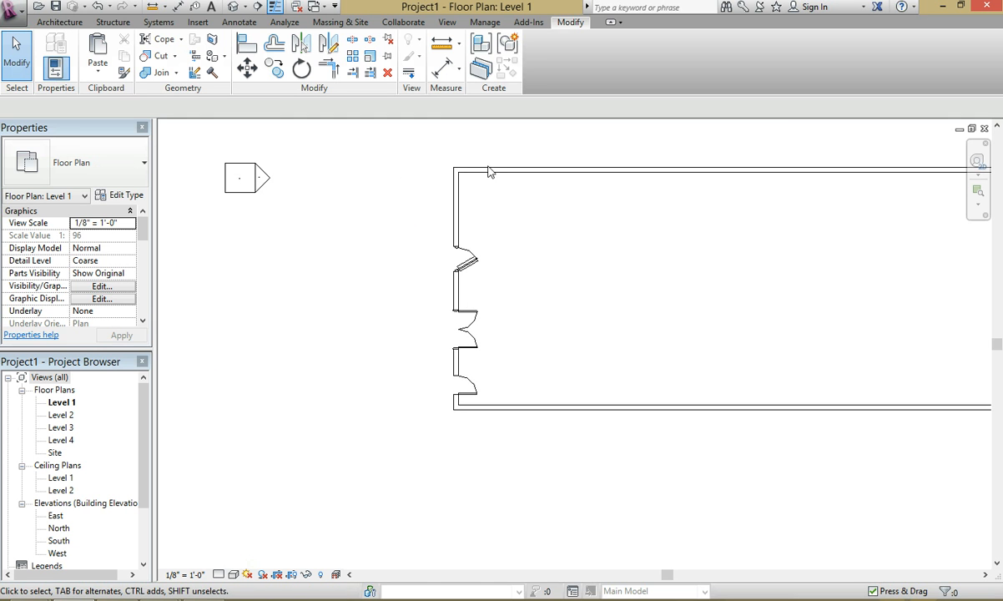
left_click(234, 7)
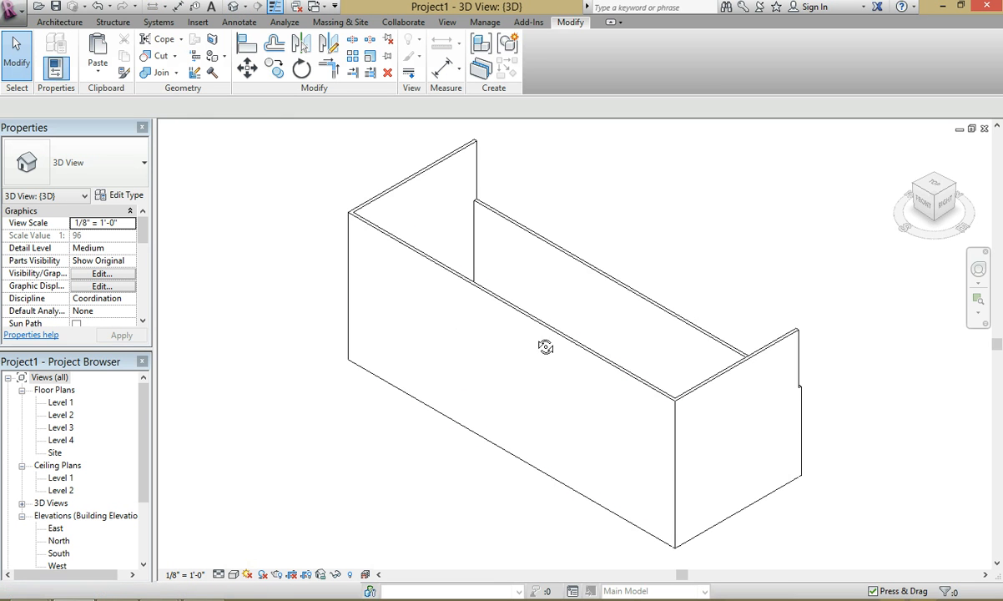
mouse_move(545, 347)
middle_mouse_down("shift")
mouse_move(264, 246)
mouse_move(617, 330)
mouse_move(399, 348)
middle_mouse_up("shift")
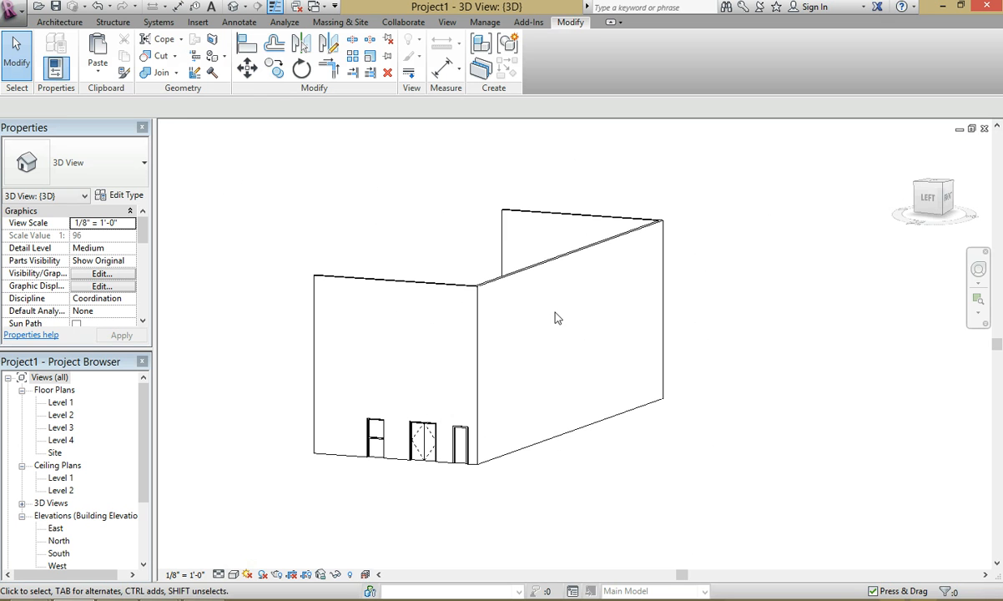
left_click(984, 128)
scroll(469, 273, "up", 1)
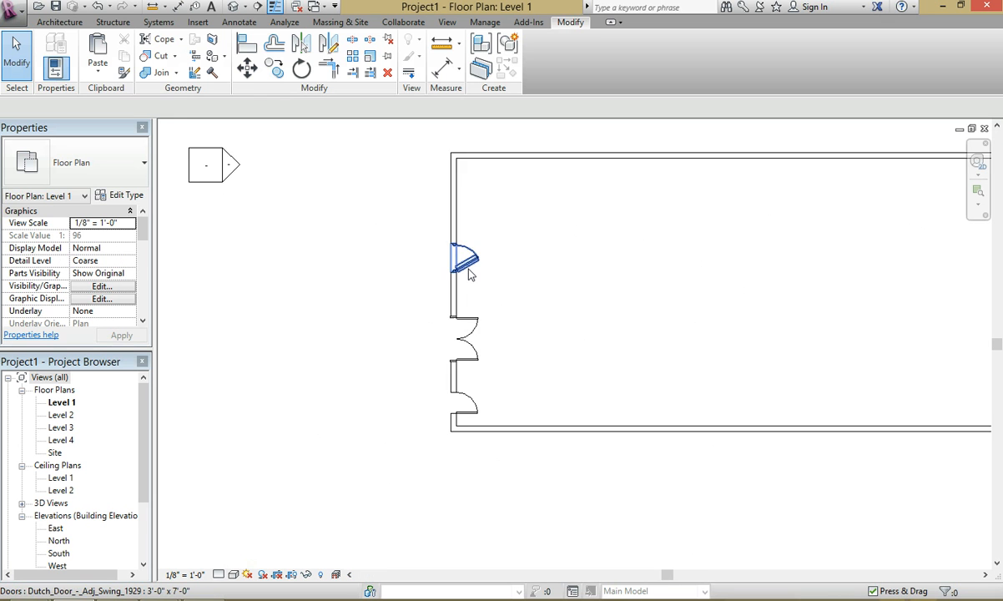
scroll(471, 263, "up", 2)
- Check the types of the top door and the double door in the left wall
left_click(472, 261)
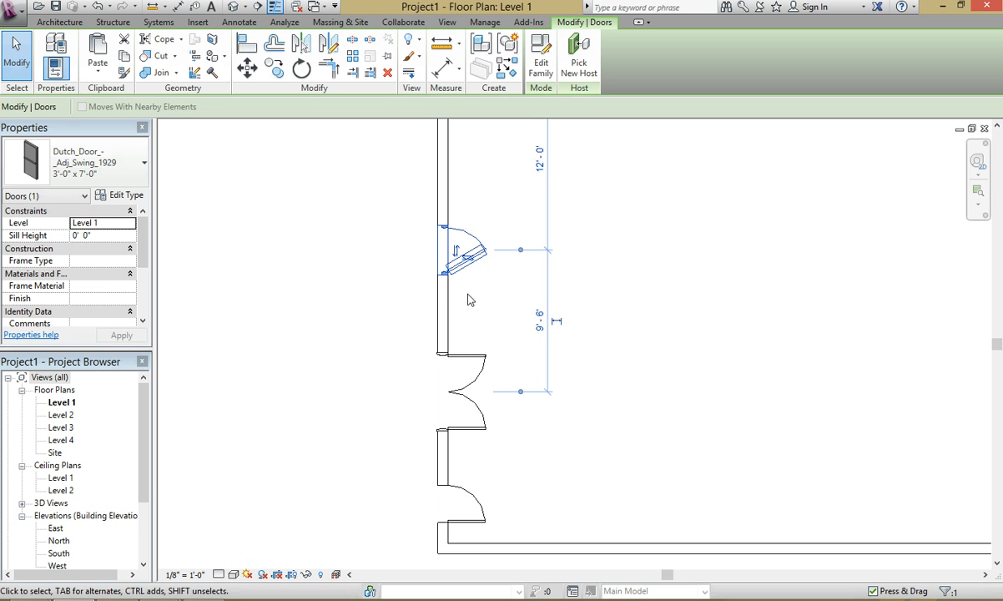
left_click(500, 334)
left_click(477, 393)
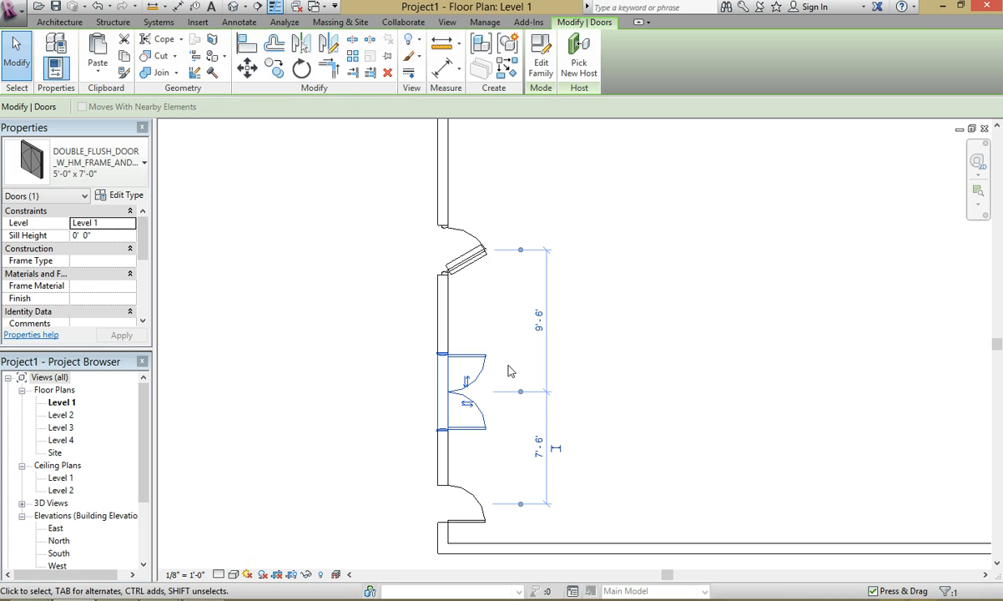
left_click(493, 301)
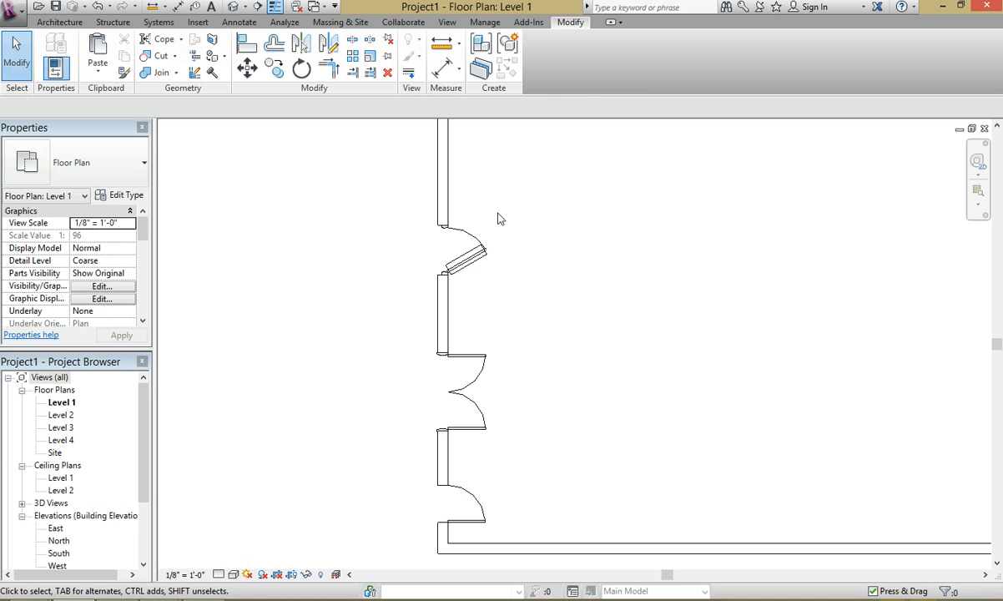
- Match the middle and bottom doors to the top Dutch door's type using MA
key("m")
key("a")
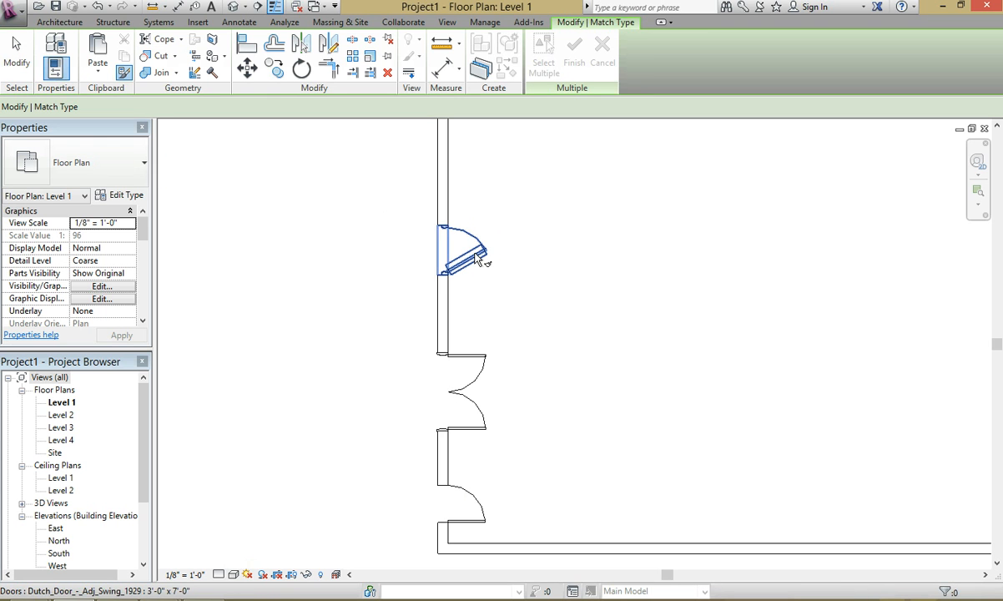
left_click(478, 260)
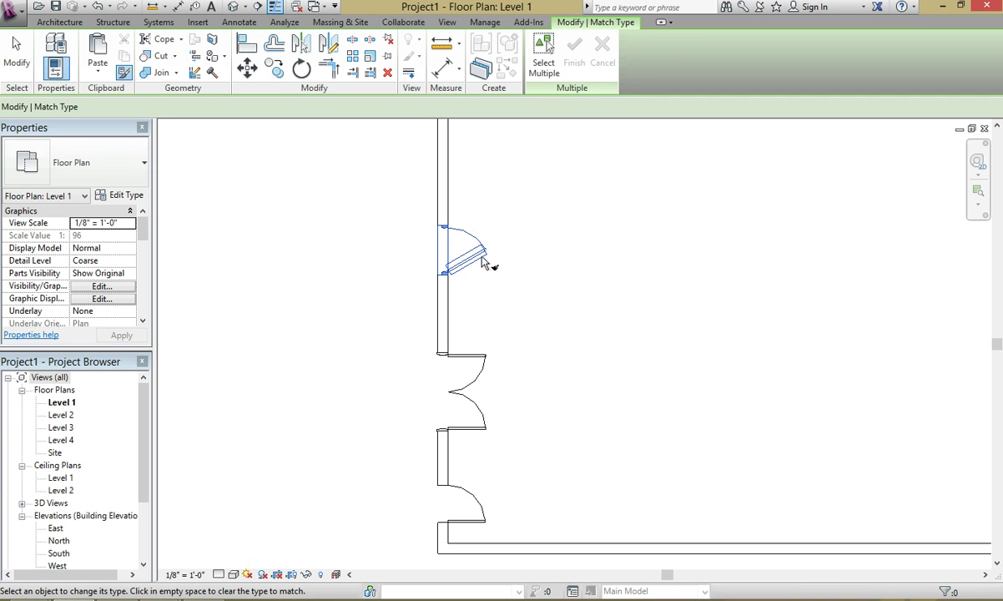
left_click(480, 359)
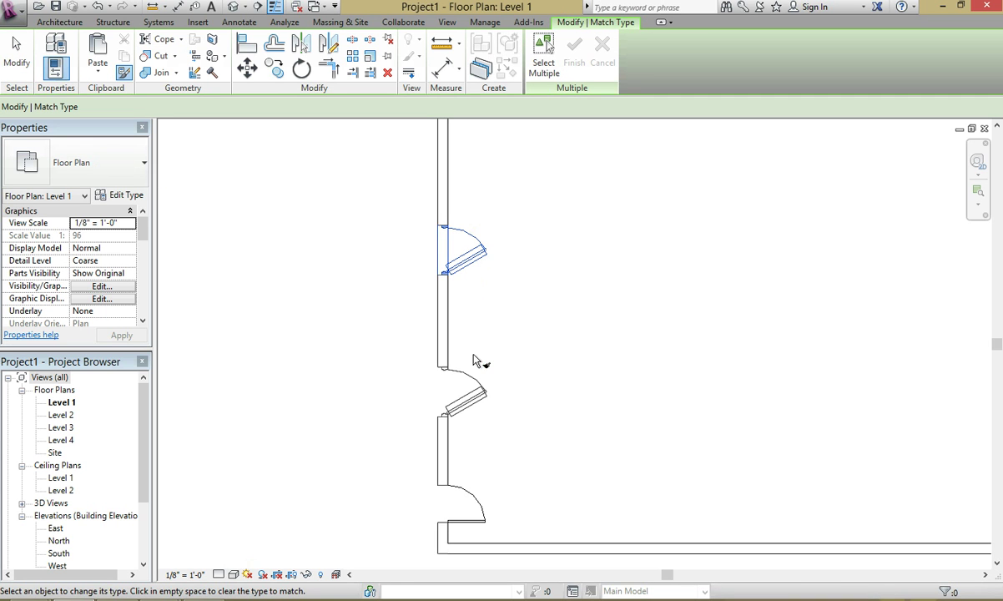
left_click(480, 503)
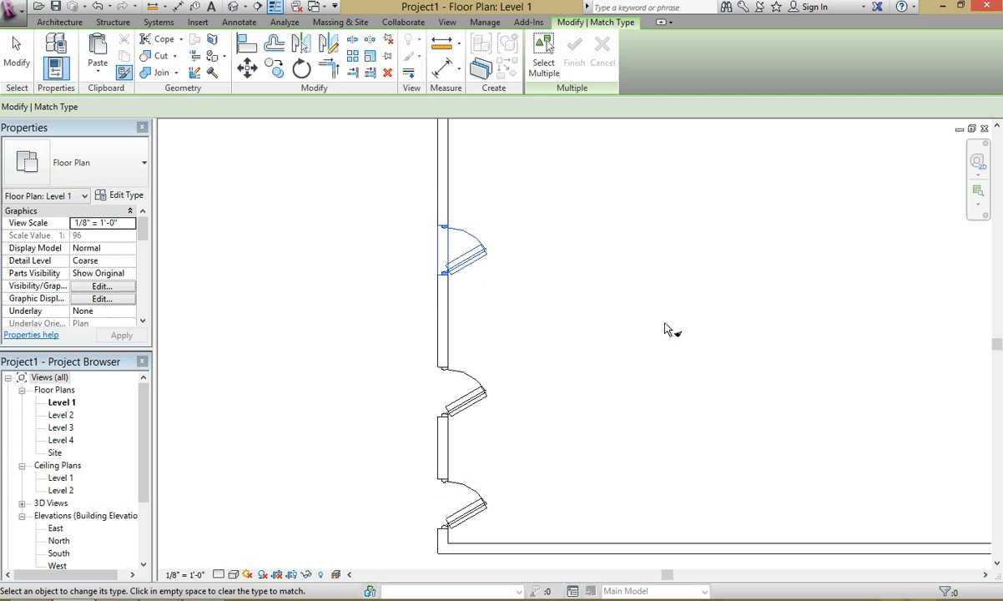
left_click(665, 329)
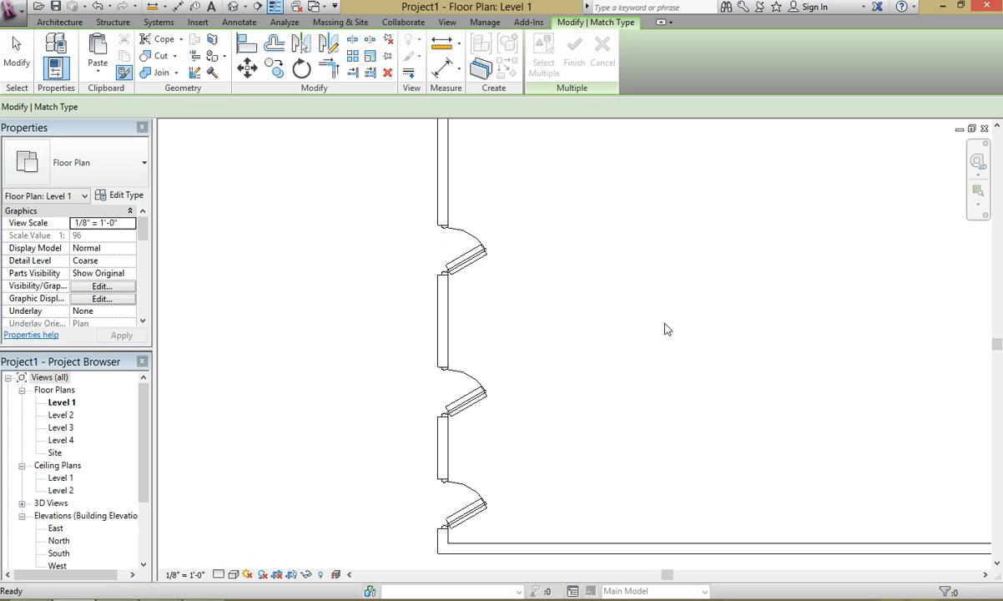
key("Escape")
scroll(334, 325, "down", 2)
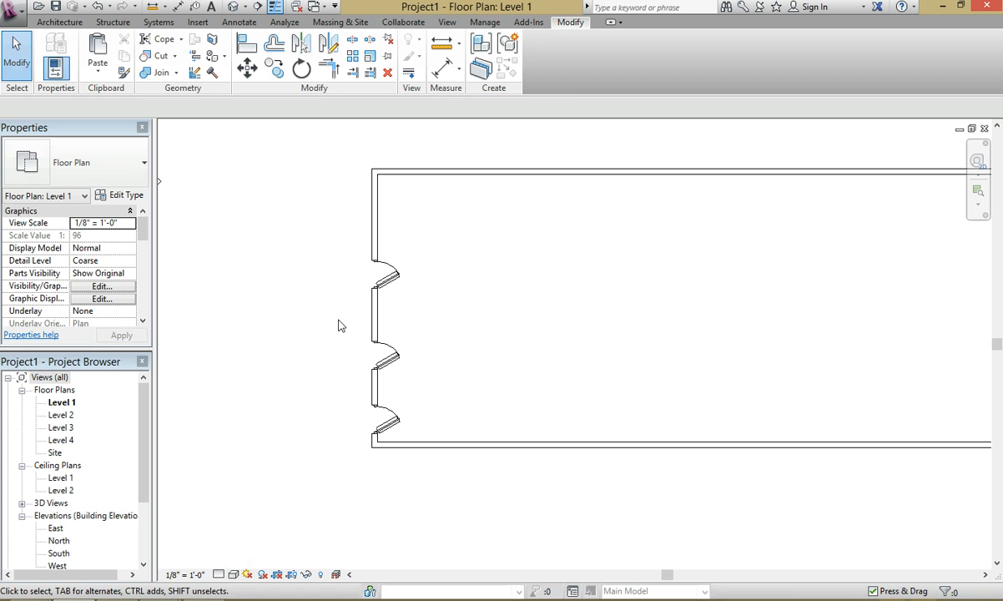
- Draw a new 16'-0" wall inside the room with WA
key("w")
key("a")
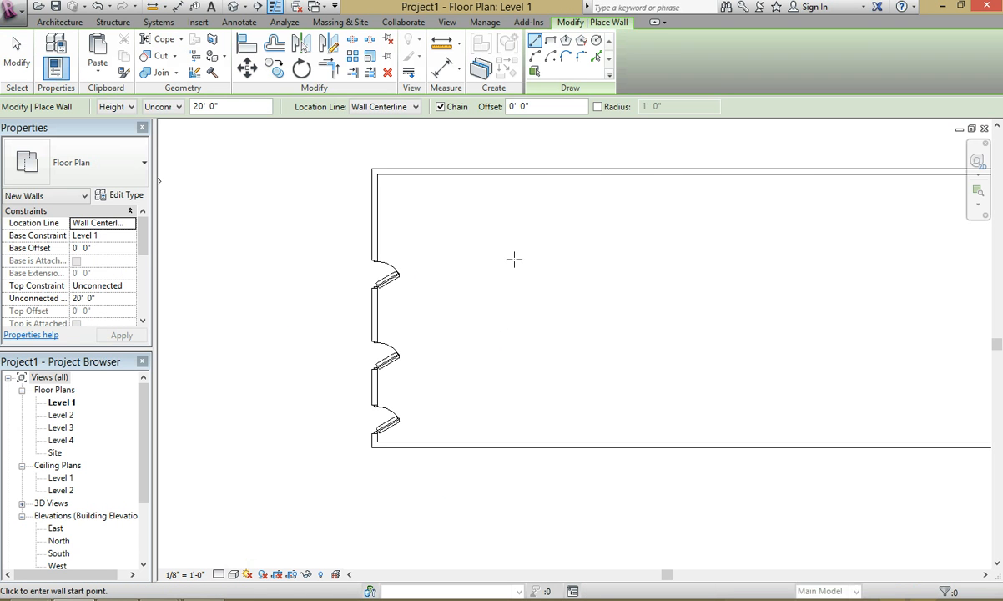
left_click(488, 240)
left_click(626, 240)
key("Escape")
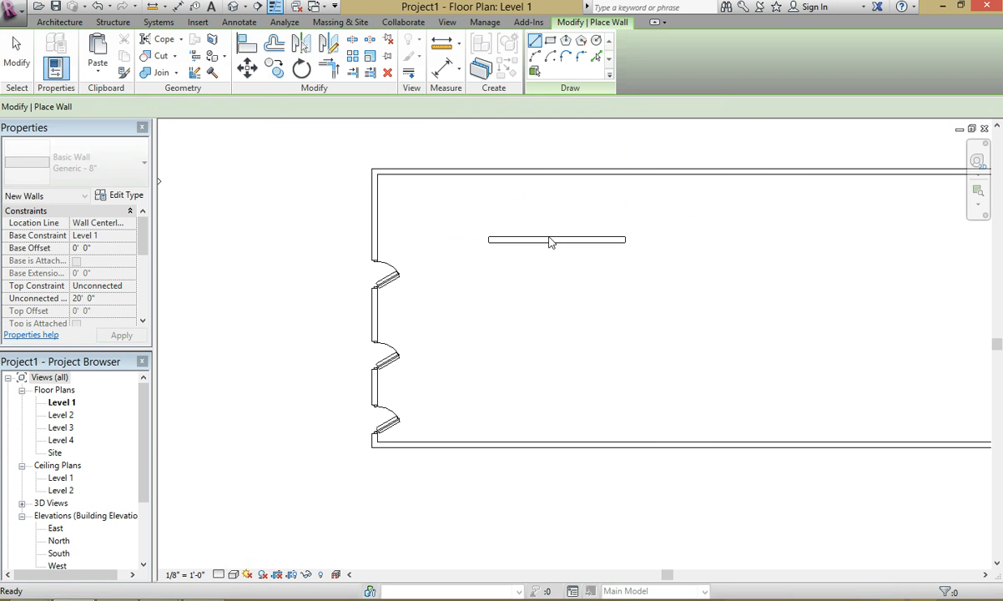
key("Escape")
- Set the new wall's type to Interior - 4 7/8" Partition (1-hr)
left_click(84, 163)
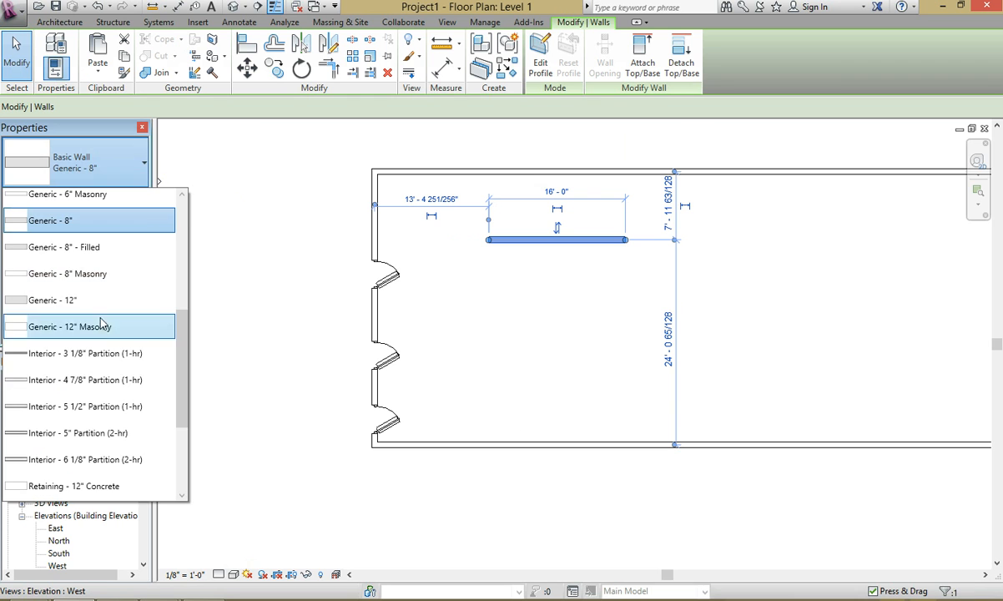
left_click(167, 381)
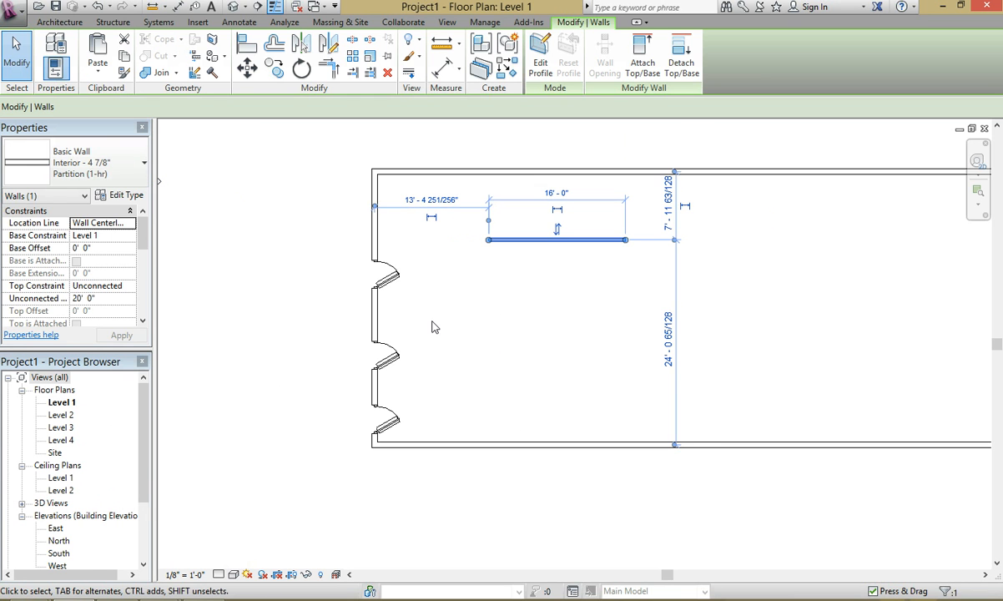
left_click(477, 304)
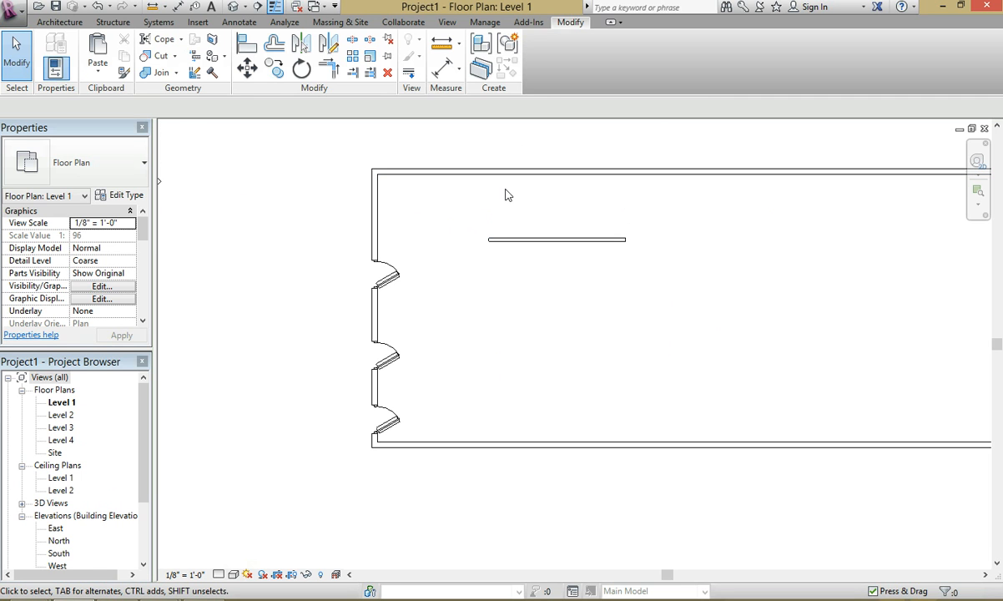
- Match the interior wall to the top exterior wall's Generic - 8" type using MA and verify it
key("m")
key("a")
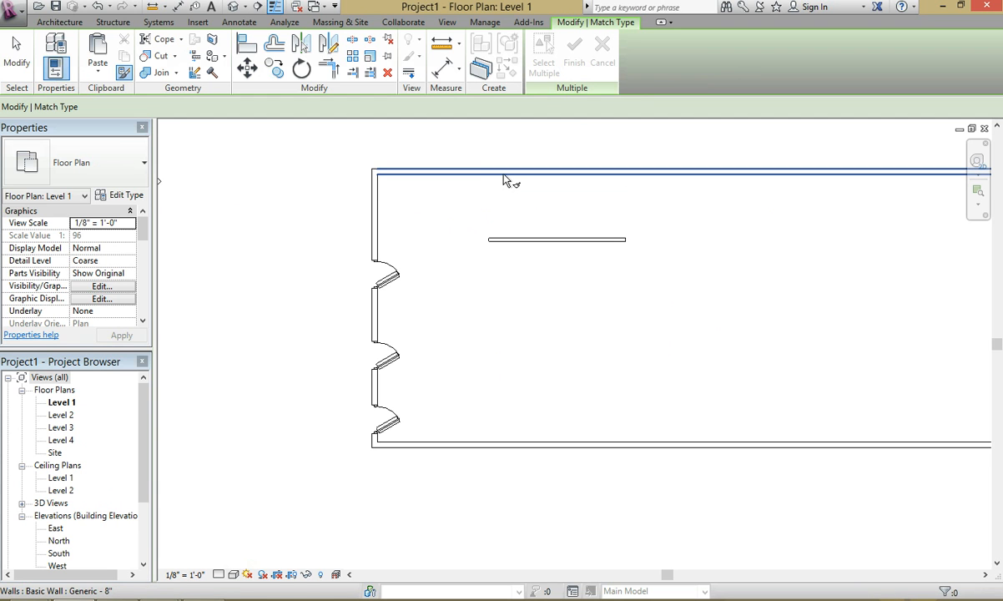
left_click(504, 173)
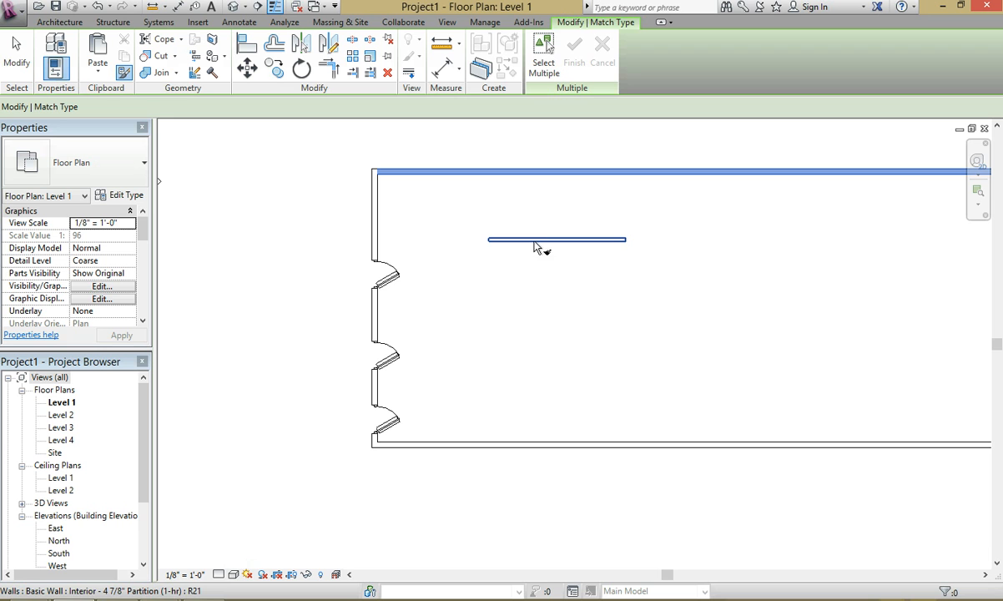
left_click(554, 241)
scroll(553, 240, "up", 1)
scroll(551, 250, "up", 3)
key("Escape")
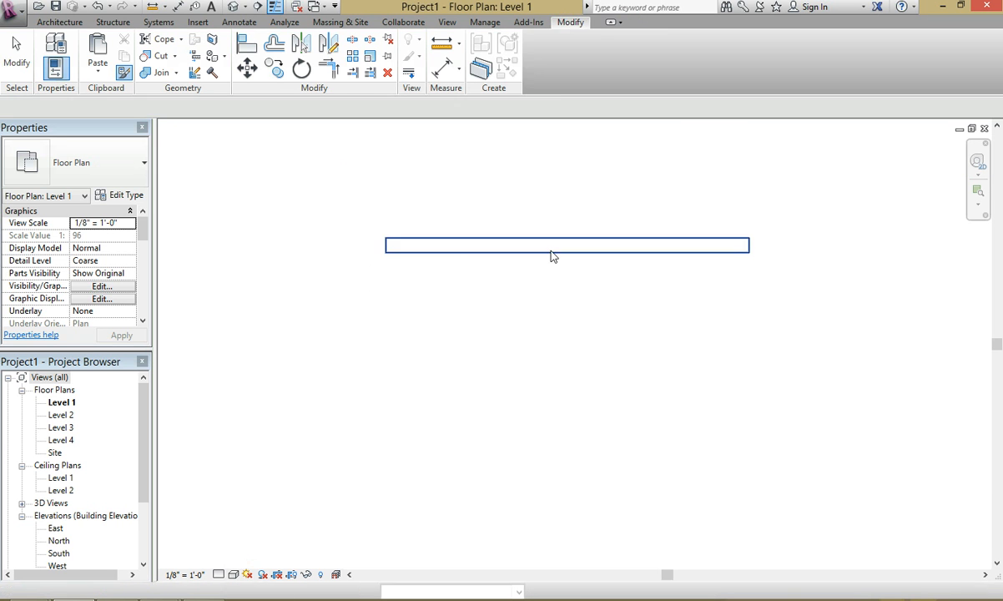
left_click(551, 256)
scroll(550, 256, "down", 2)
left_click(575, 300)
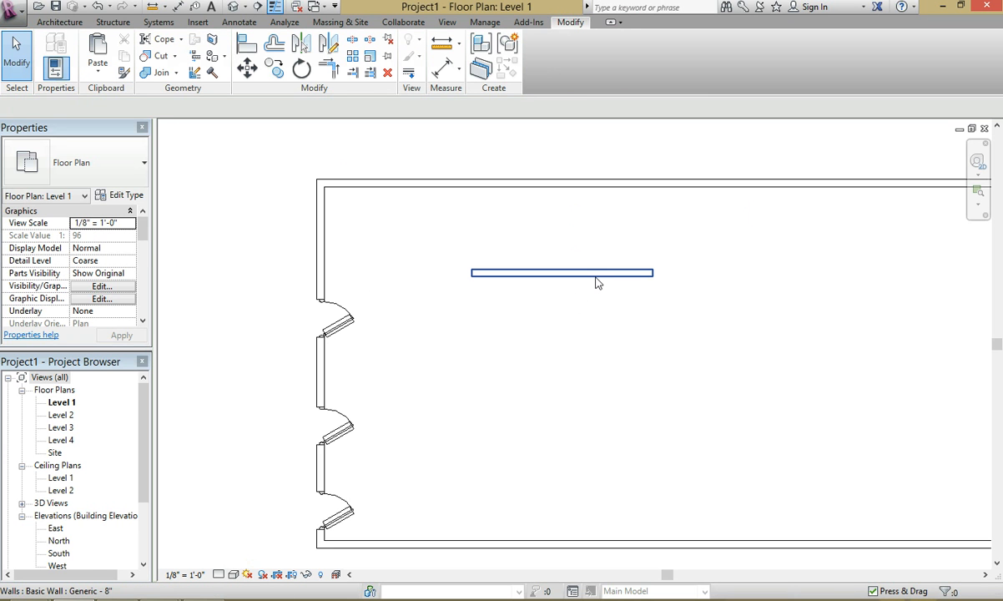